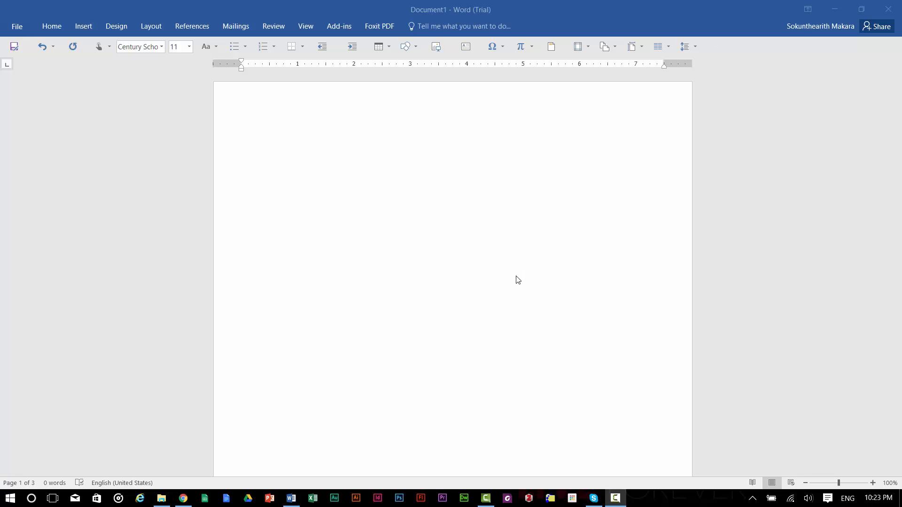
# - Examine the orientation of each page in the three-page sample document
pyautogui.scroll(-1, 515, 281)
pyautogui.scroll(-10, 507, 282)
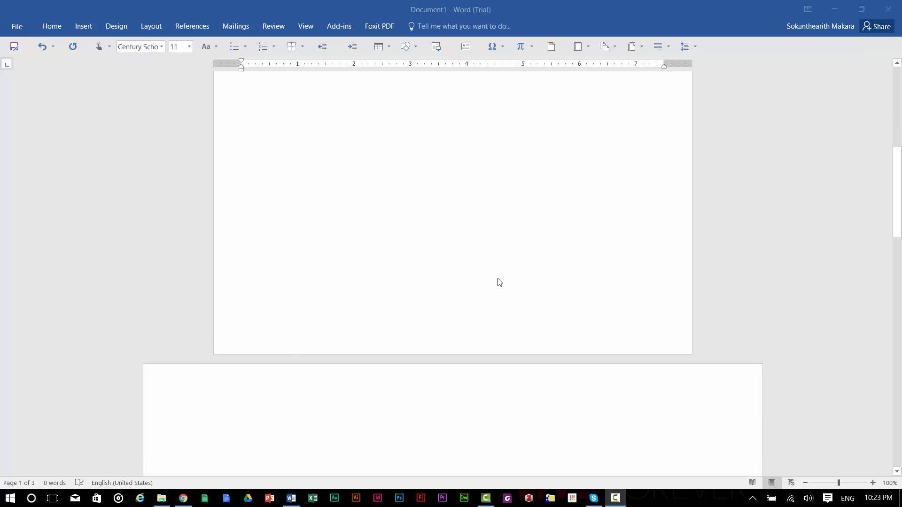
pyautogui.scroll(10, 497, 282)
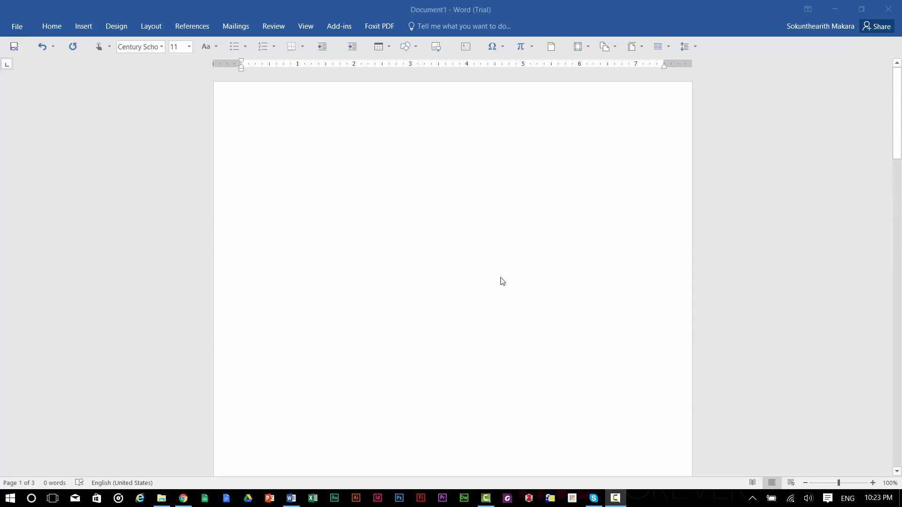
pyautogui.scroll(-6, 497, 278)
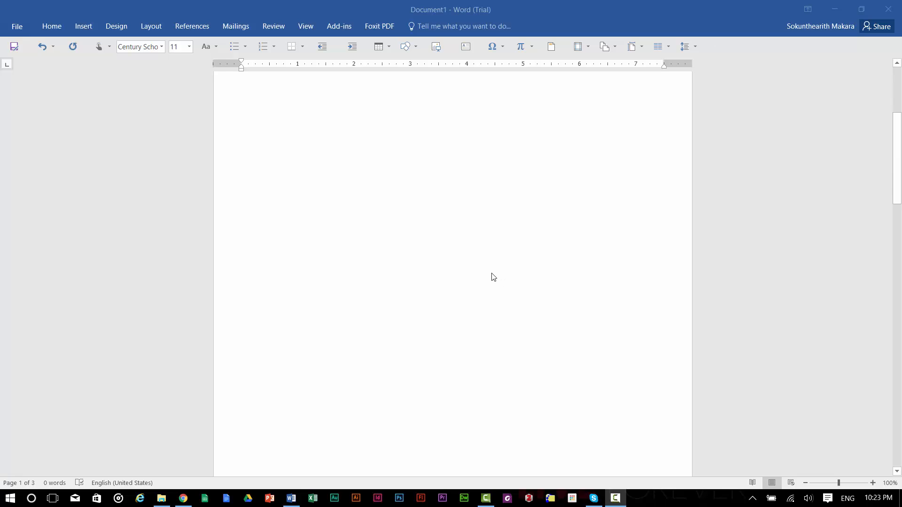
pyautogui.scroll(-1, 493, 277)
pyautogui.scroll(-6, 488, 277)
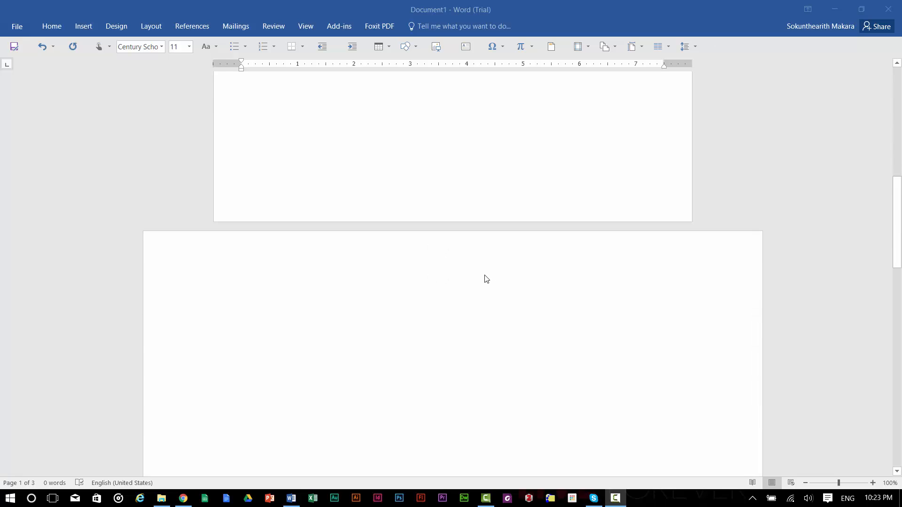
pyautogui.scroll(-1, 477, 278)
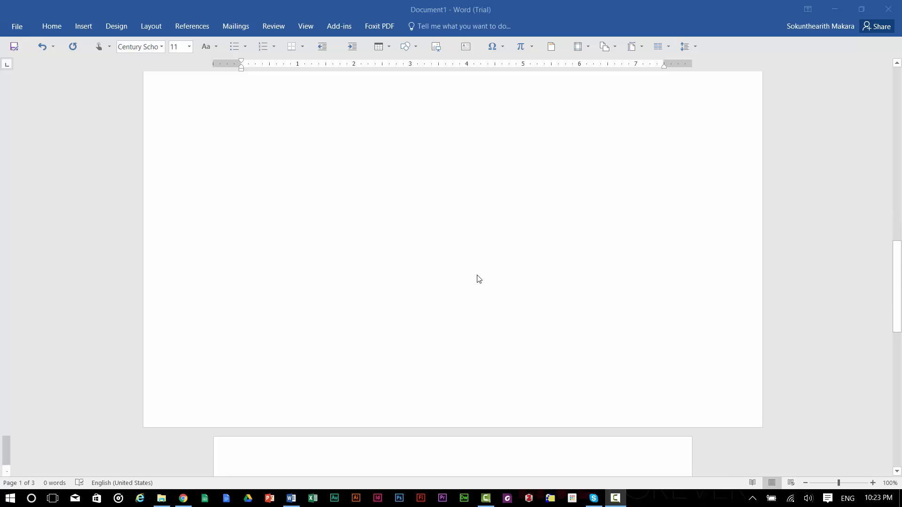
pyautogui.scroll(7, 479, 279)
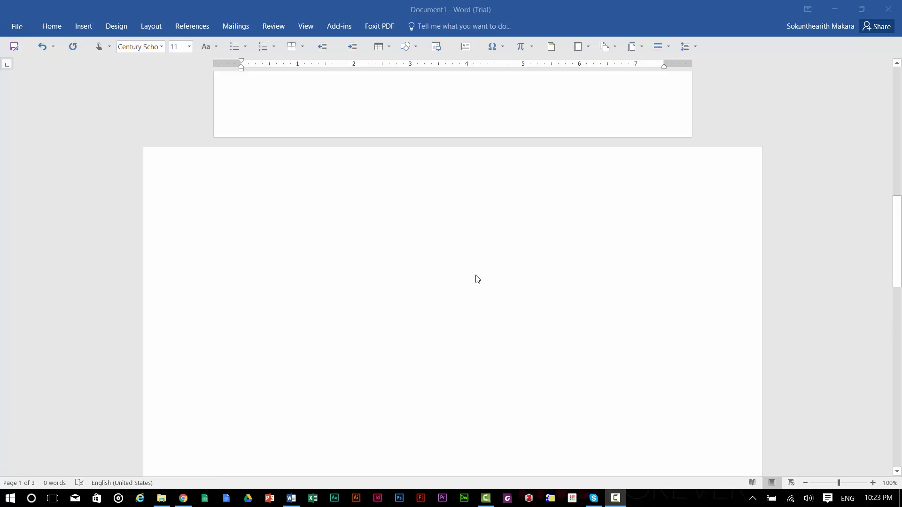
pyautogui.keyDown('ctrl'); pyautogui.scroll(-4, 477, 279); pyautogui.keyUp('ctrl')
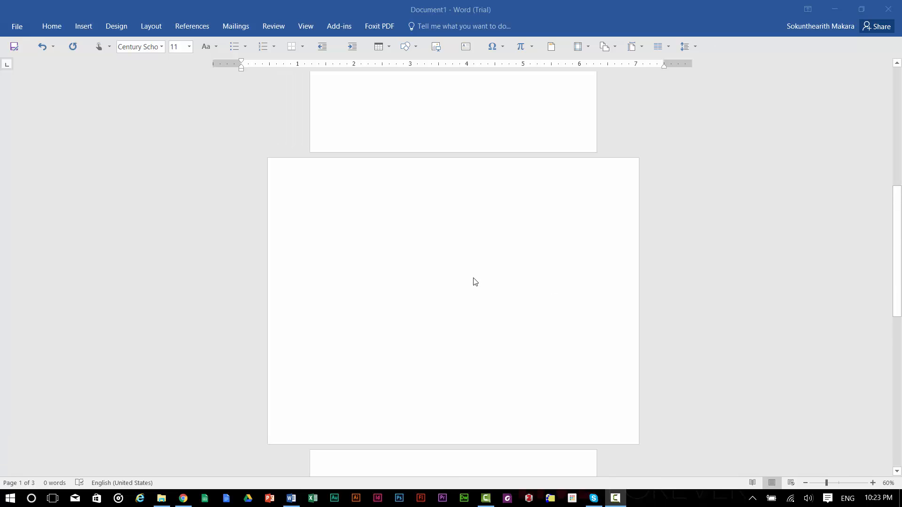
pyautogui.scroll(-2, 472, 281)
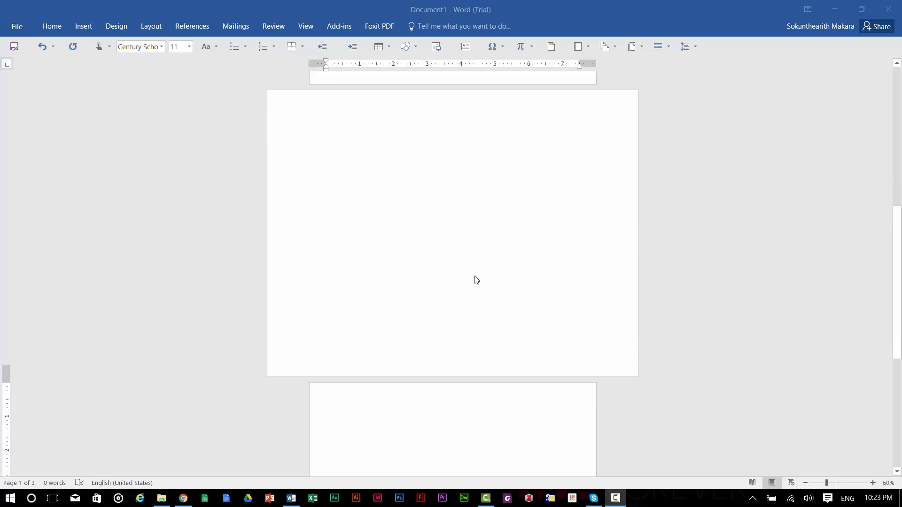
pyautogui.scroll(-3, 474, 279)
pyautogui.scroll(-5, 475, 281)
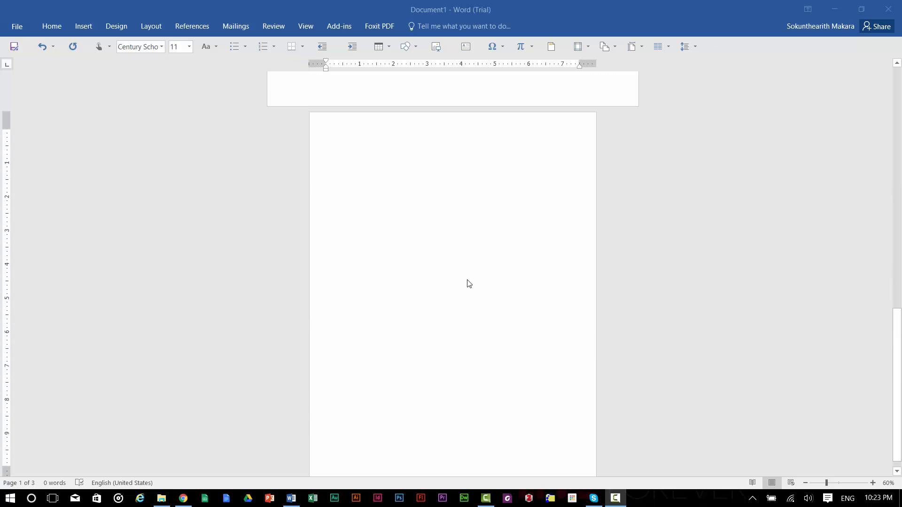
pyautogui.scroll(5, 469, 283)
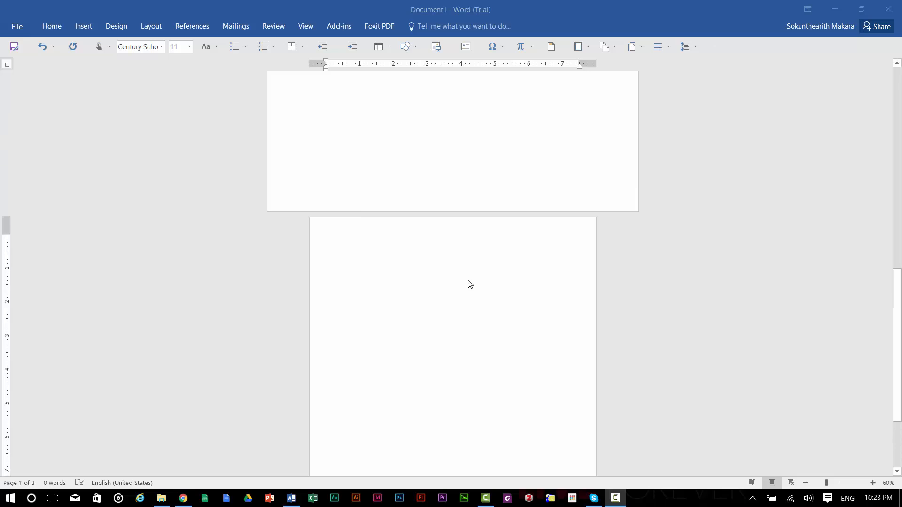
pyautogui.scroll(9, 470, 284)
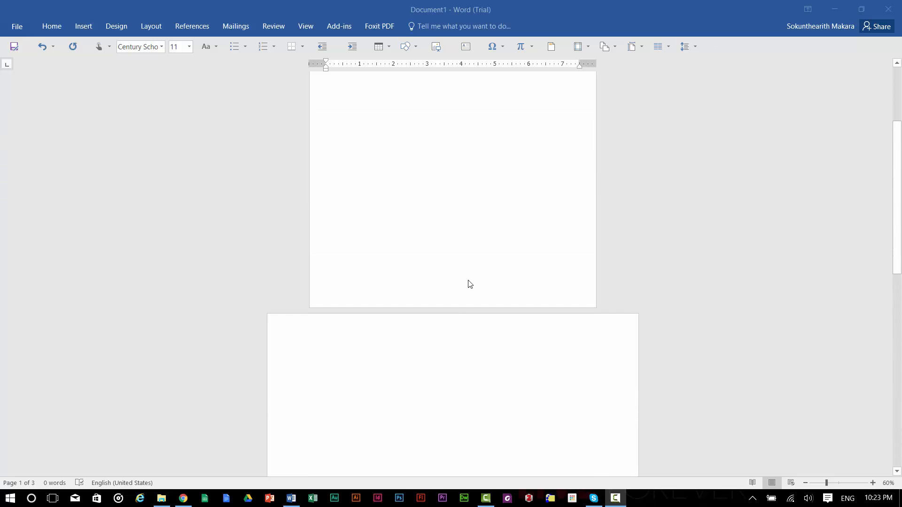
# - Undo the sample page layout to return to a single blank portrait page
pyautogui.scroll(1, 468, 283)
pyautogui.hotkey('ctrl', 'z')
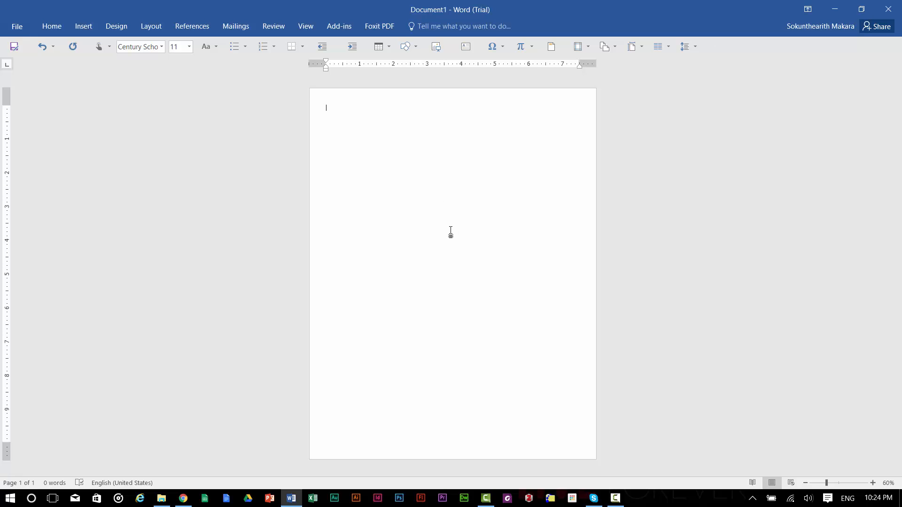
# - Open the Page Setup settings for the first page and select Portrait orientation
pyautogui.click(148, 29)
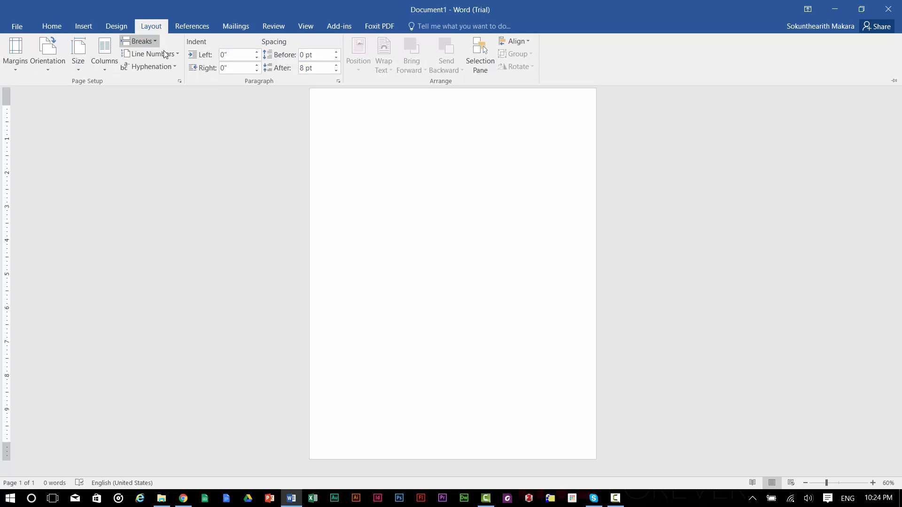
pyautogui.click(180, 82)
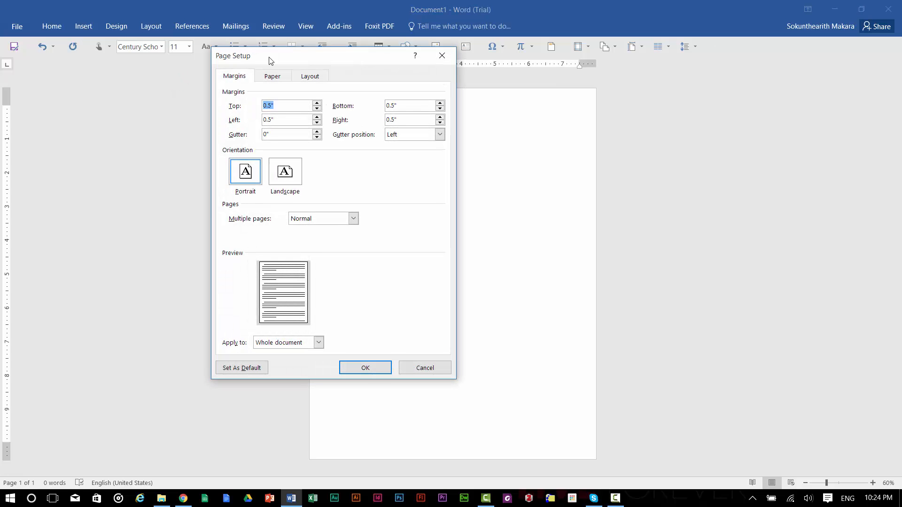
pyautogui.moveTo(271, 61); pyautogui.dragTo(144, 100)
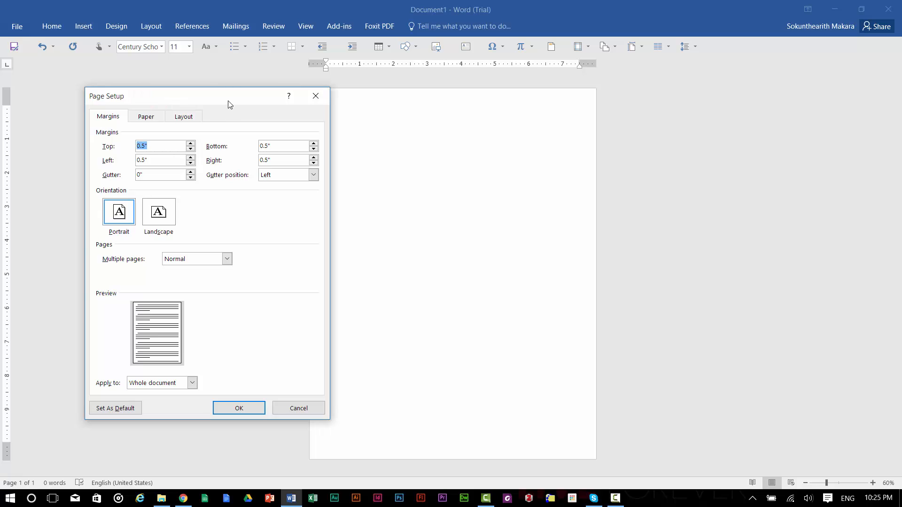
pyautogui.moveTo(226, 98); pyautogui.dragTo(186, 91)
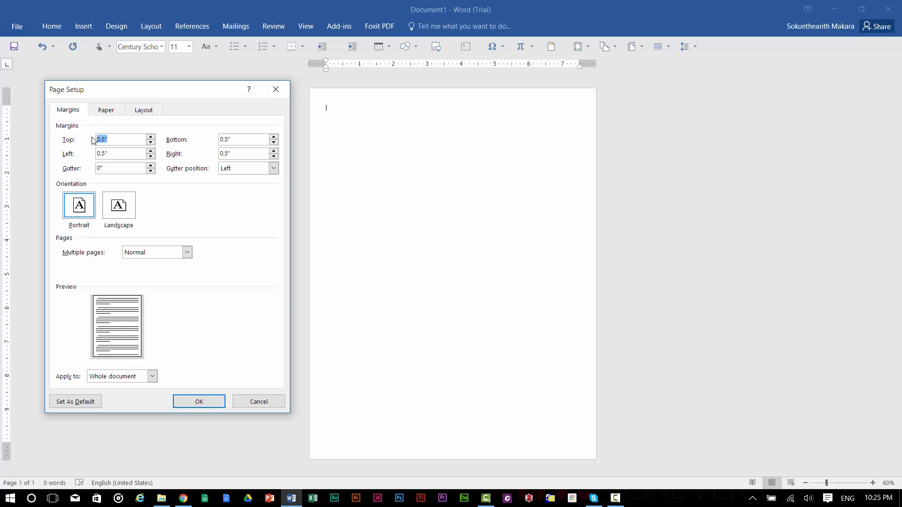
pyautogui.click(133, 89)
pyautogui.click(83, 210)
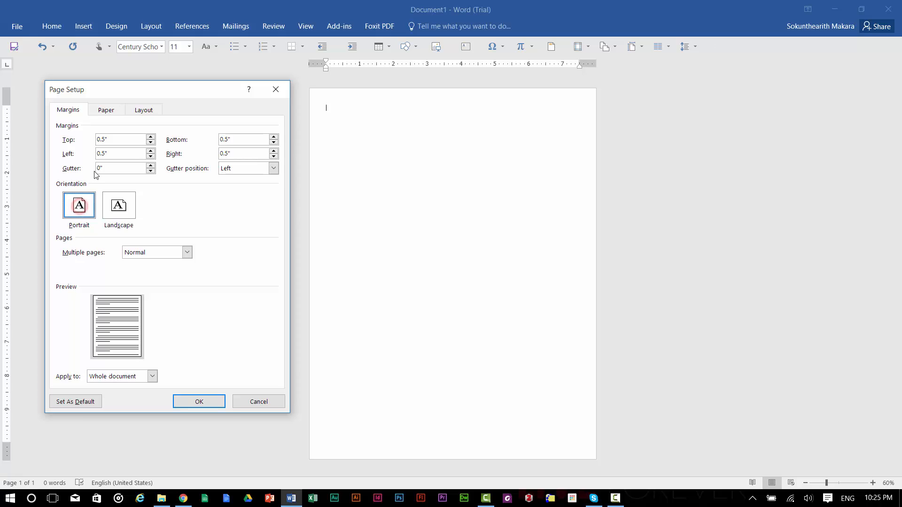
# - Choose Letter as the paper size and apply the page setup to the whole document
pyautogui.click(99, 111)
pyautogui.click(98, 140)
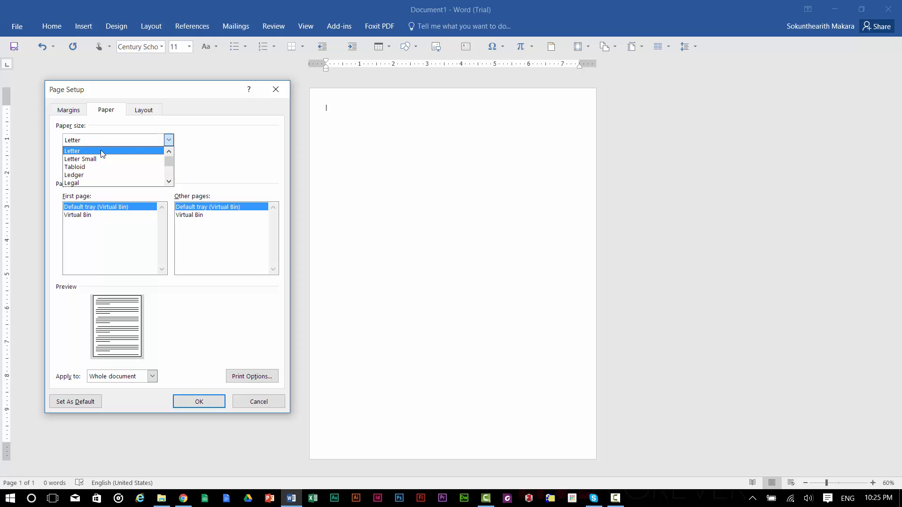
pyautogui.click(101, 151)
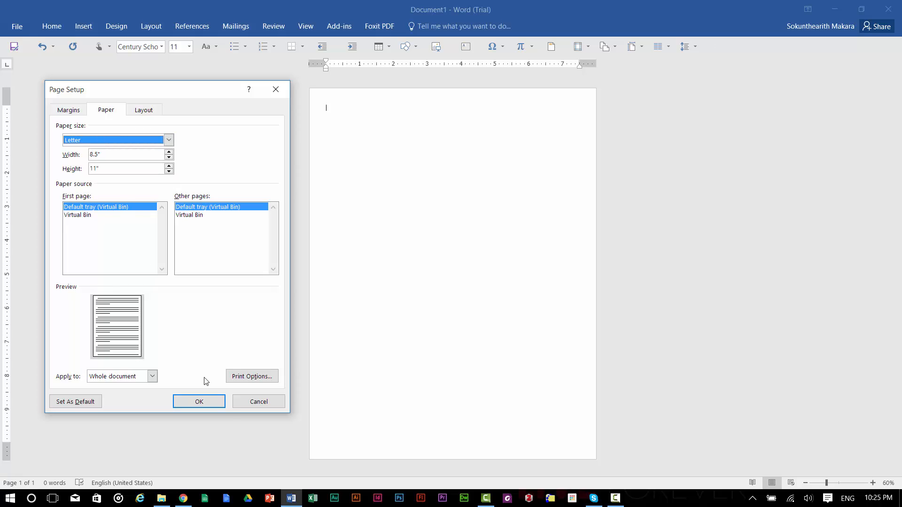
pyautogui.click(200, 402)
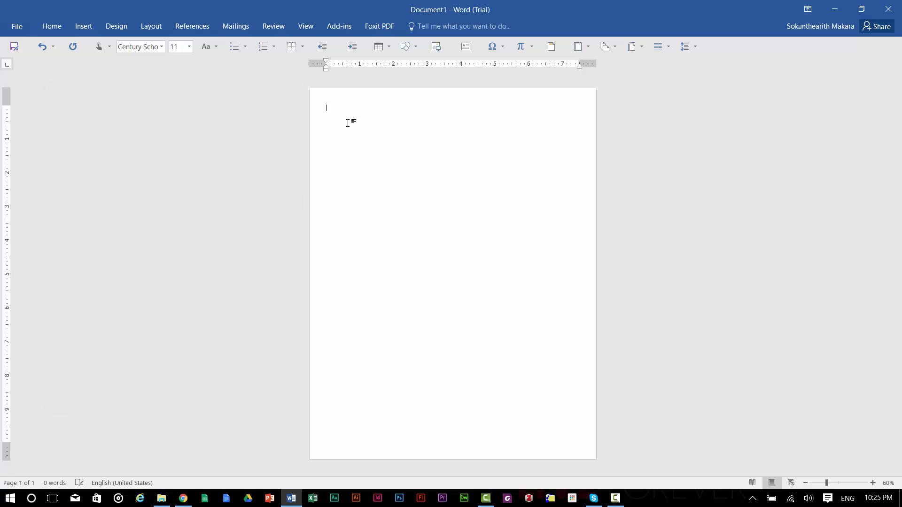
# - Insert a page break at the start of the blank page to add a second page
pyautogui.click(346, 107)
pyautogui.hotkey('ctrl', 'Return')
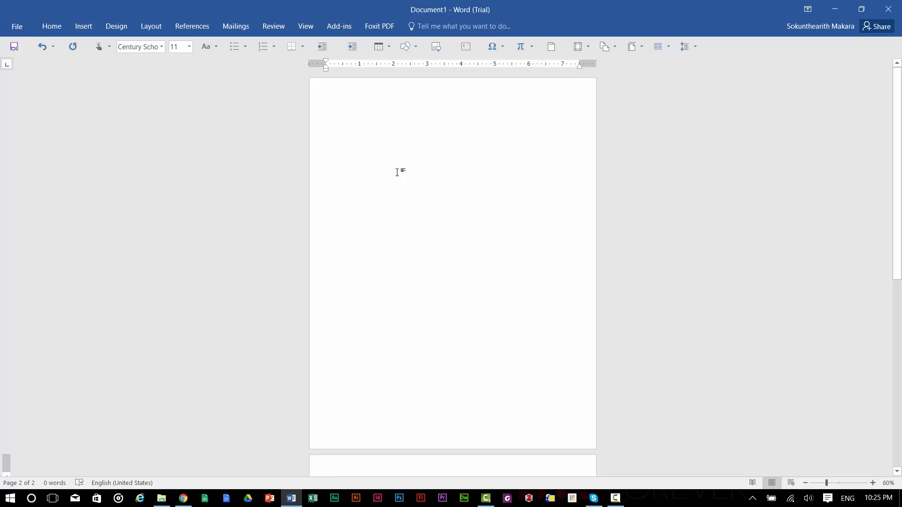
pyautogui.scroll(-4, 397, 172)
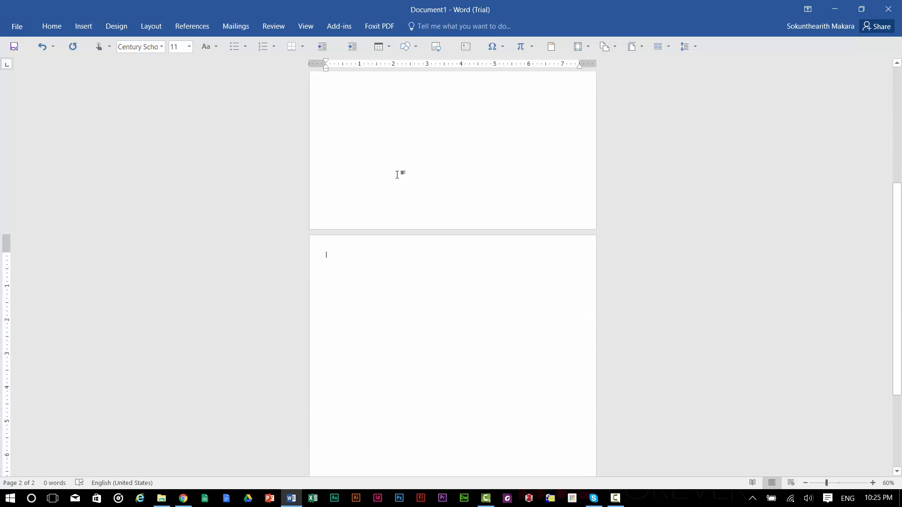
pyautogui.scroll(-3, 399, 176)
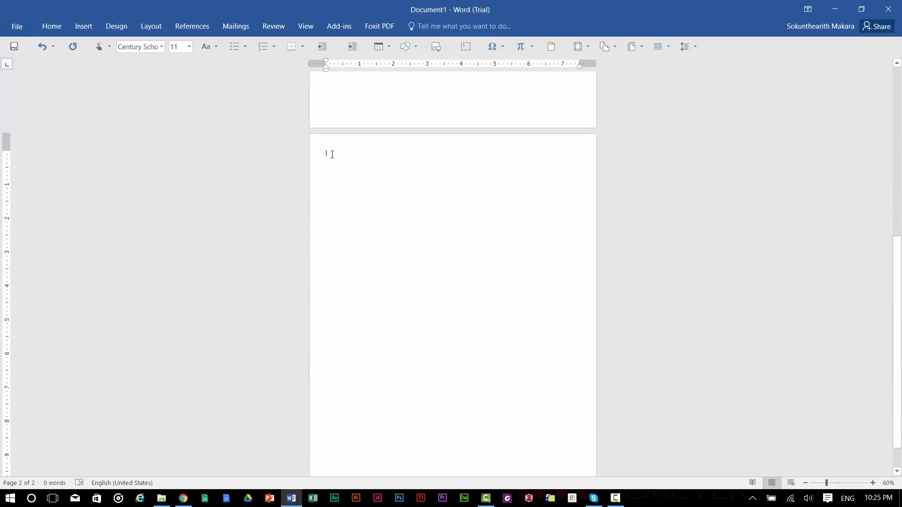
# - With the cursor at the start of the second page, open Page Setup and select Letter as the paper size
pyautogui.click(332, 154)
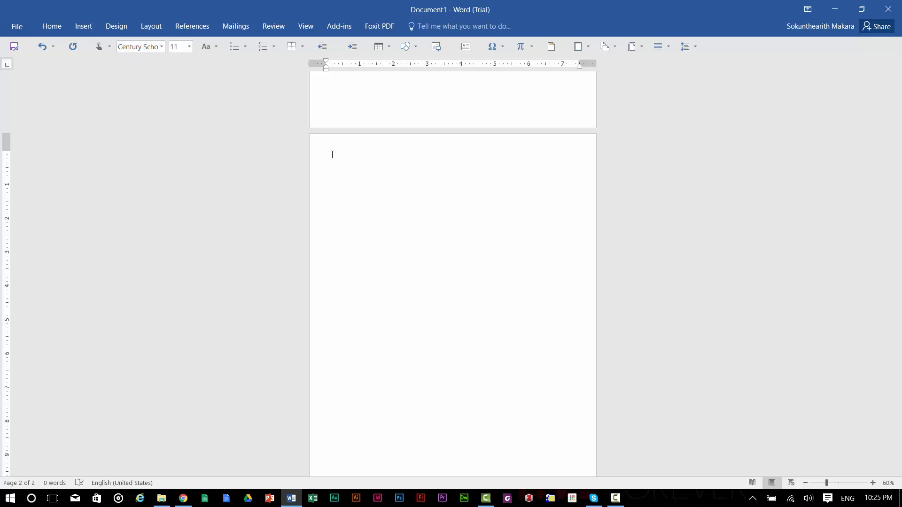
pyautogui.click(151, 27)
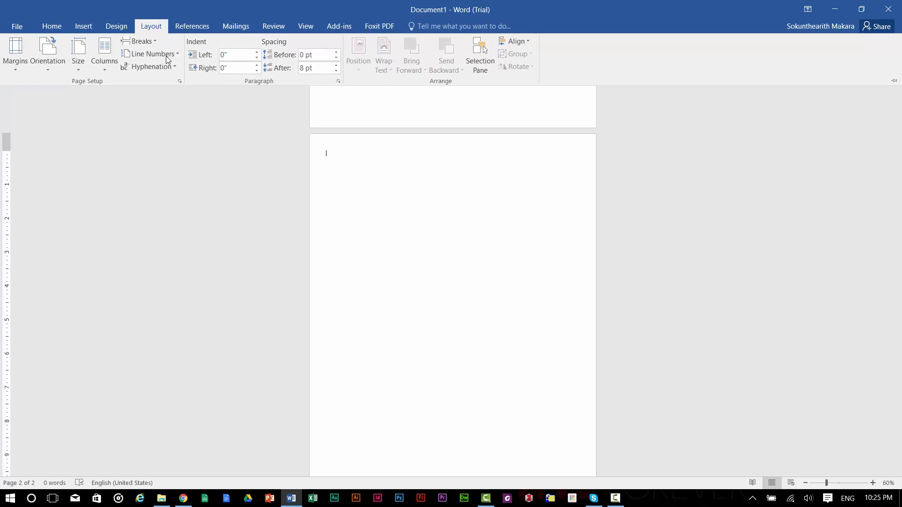
pyautogui.click(179, 81)
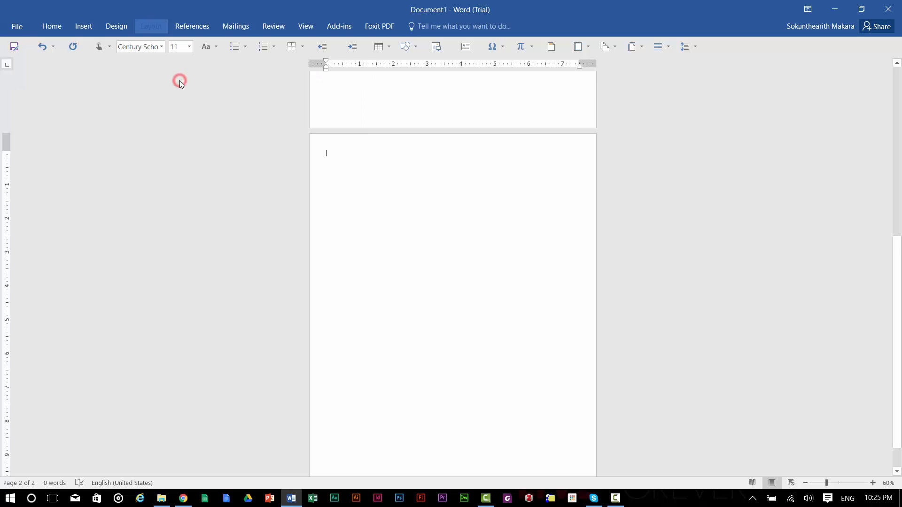
pyautogui.moveTo(199, 90); pyautogui.dragTo(196, 70)
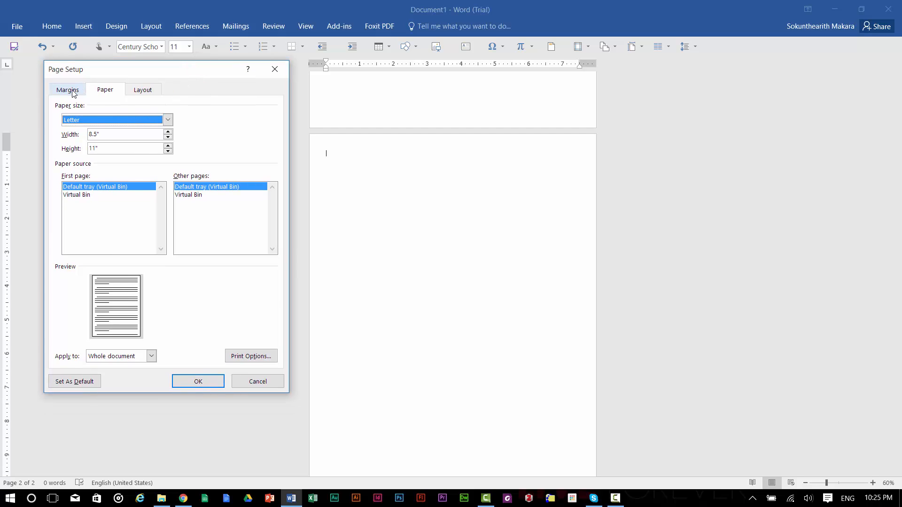
pyautogui.click(104, 121)
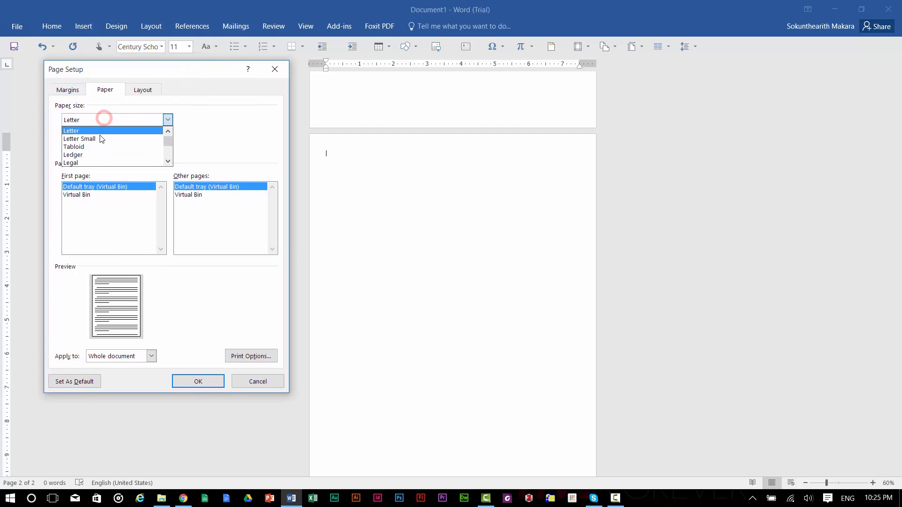
pyautogui.click(98, 130)
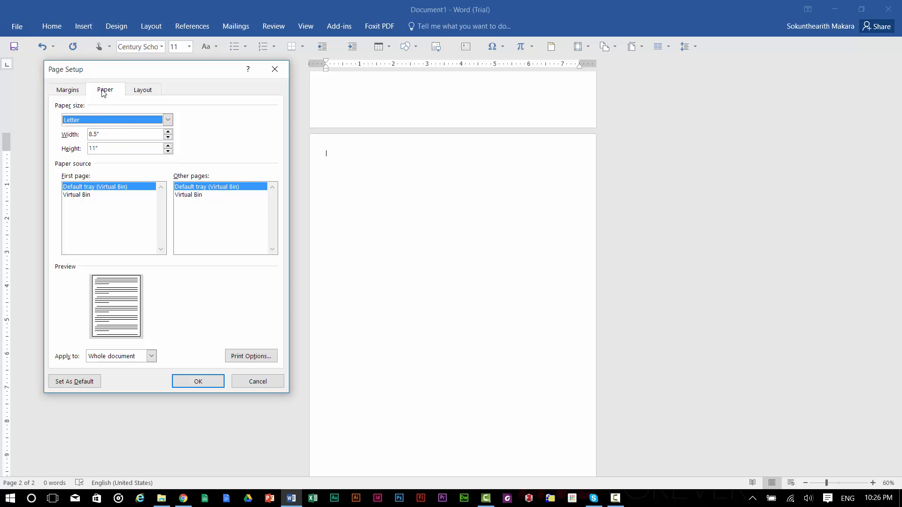
# - Set the orientation to Landscape, applied from this point forward, and confirm the page setup
pyautogui.click(73, 93)
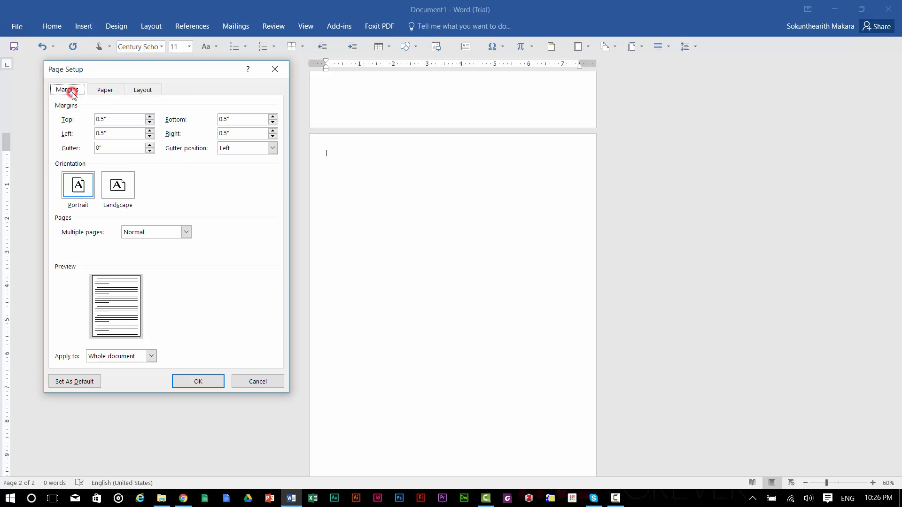
pyautogui.click(120, 192)
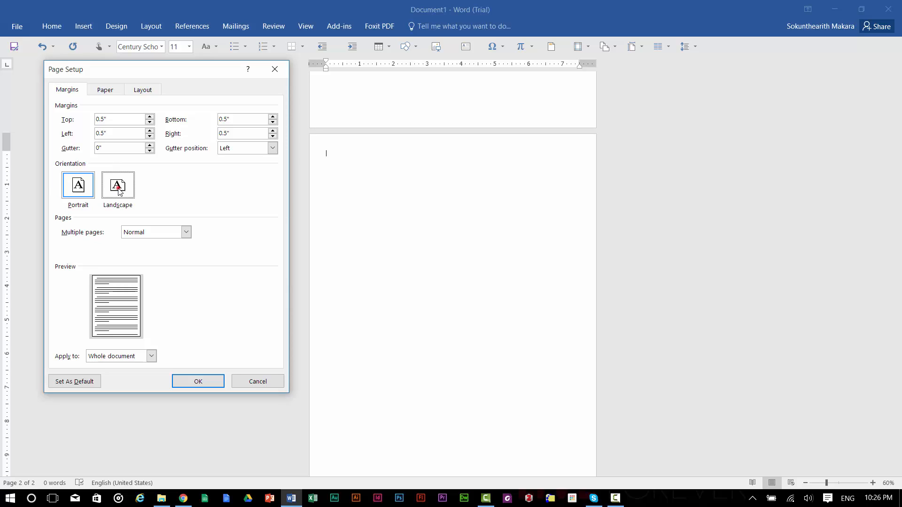
pyautogui.click(113, 356)
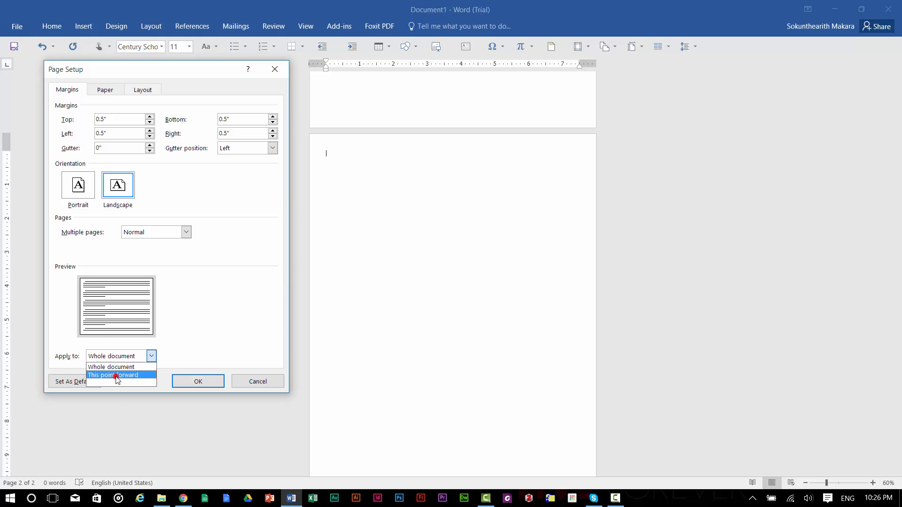
pyautogui.click(115, 375)
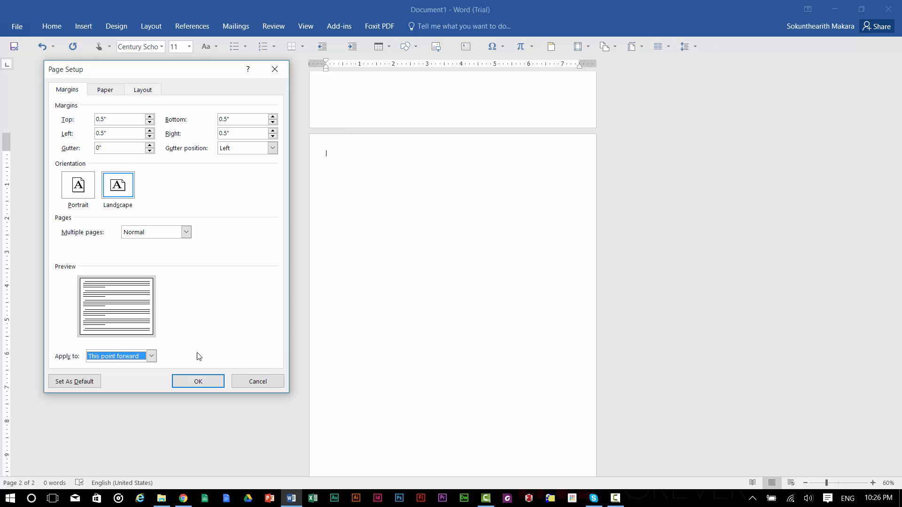
pyautogui.click(202, 382)
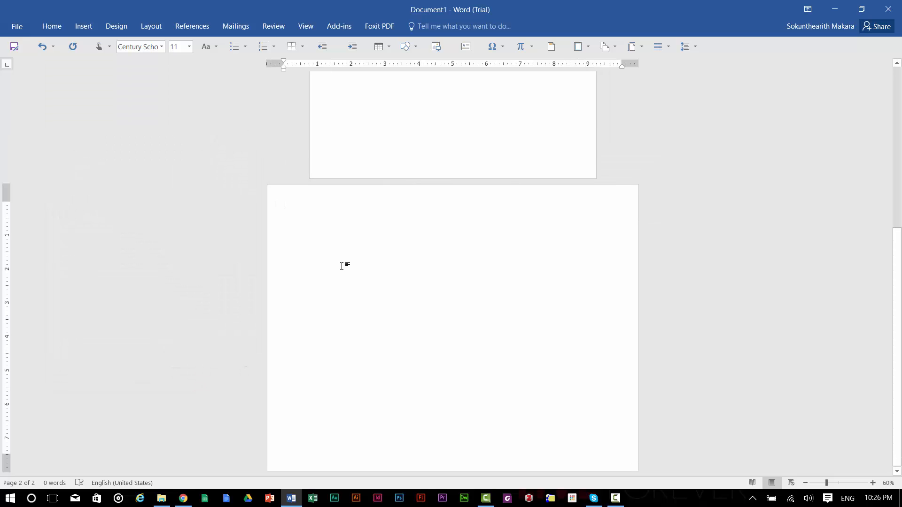
pyautogui.scroll(5, 343, 209)
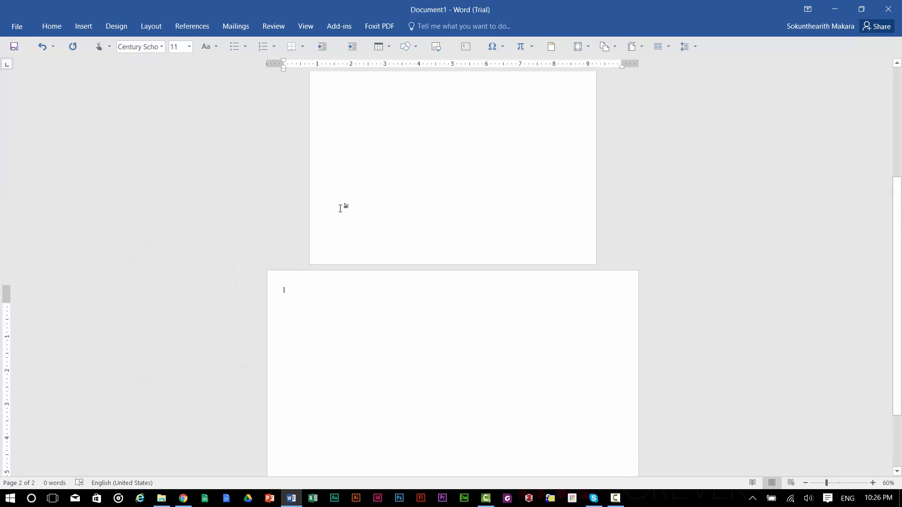
# - Insert a page break at the start of the landscape second page to add a third page
pyautogui.click(342, 104)
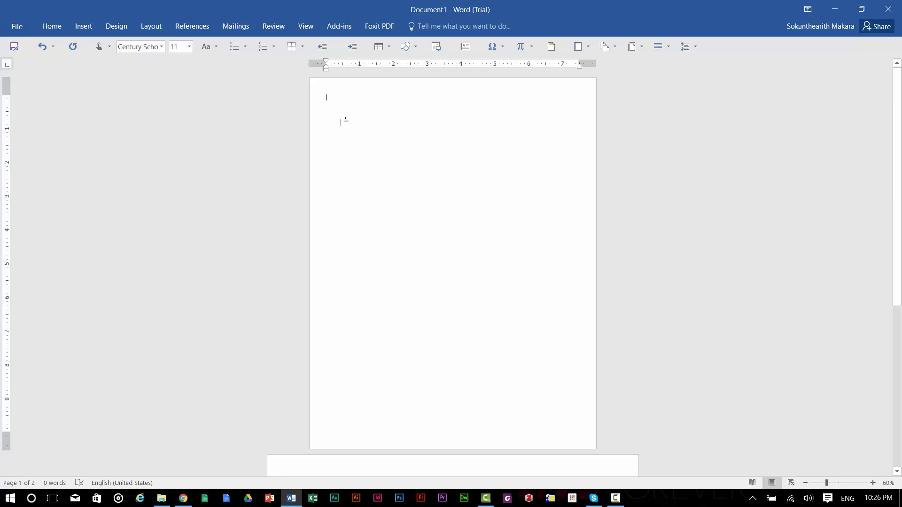
pyautogui.scroll(-4, 347, 150)
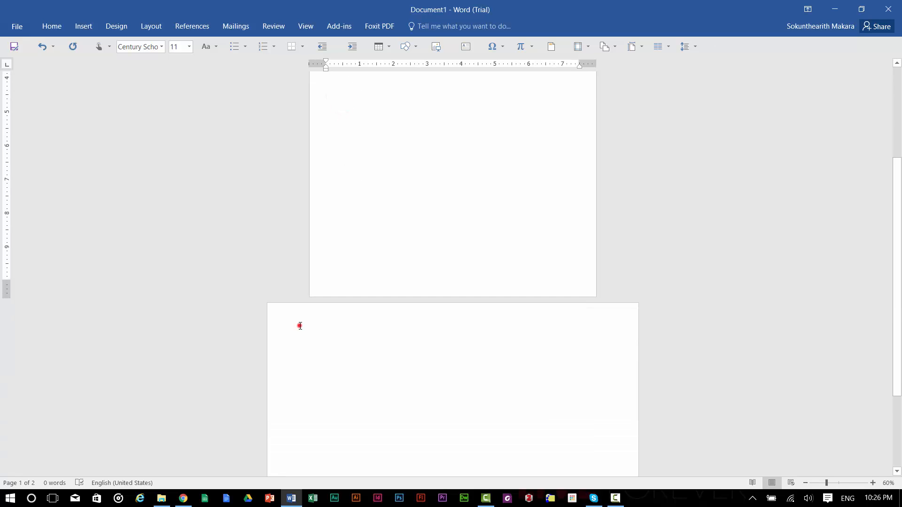
pyautogui.click(300, 326)
pyautogui.scroll(-3, 300, 326)
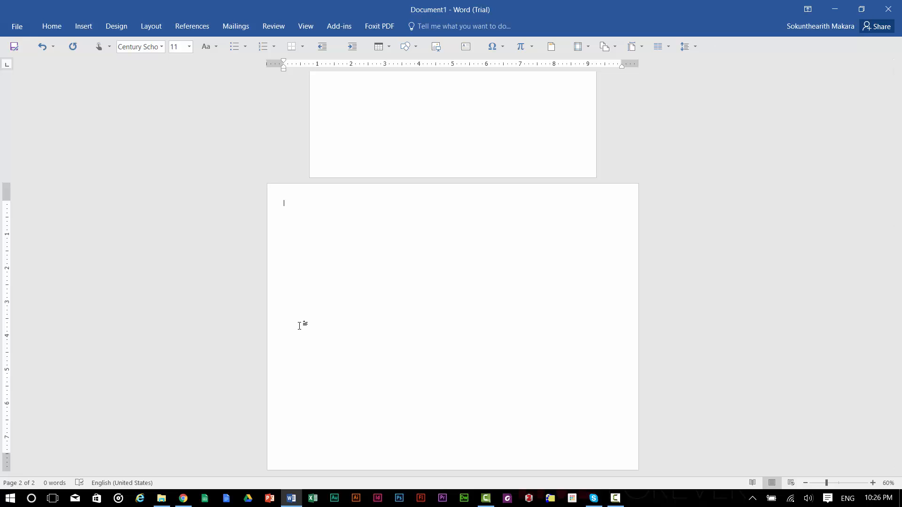
pyautogui.scroll(-1, 300, 325)
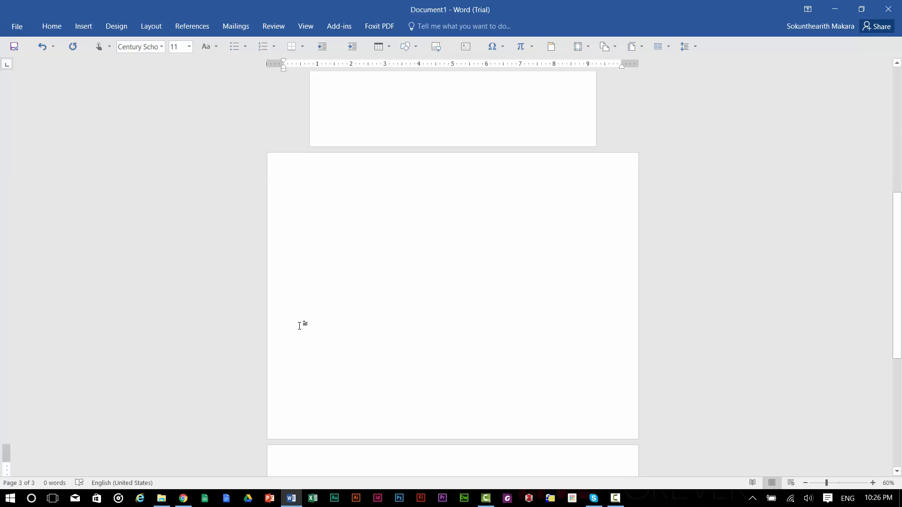
# - With the cursor at the start of the third page, set the page setup orientation to Portrait, applied from this point forward
pyautogui.scroll(-4, 301, 324)
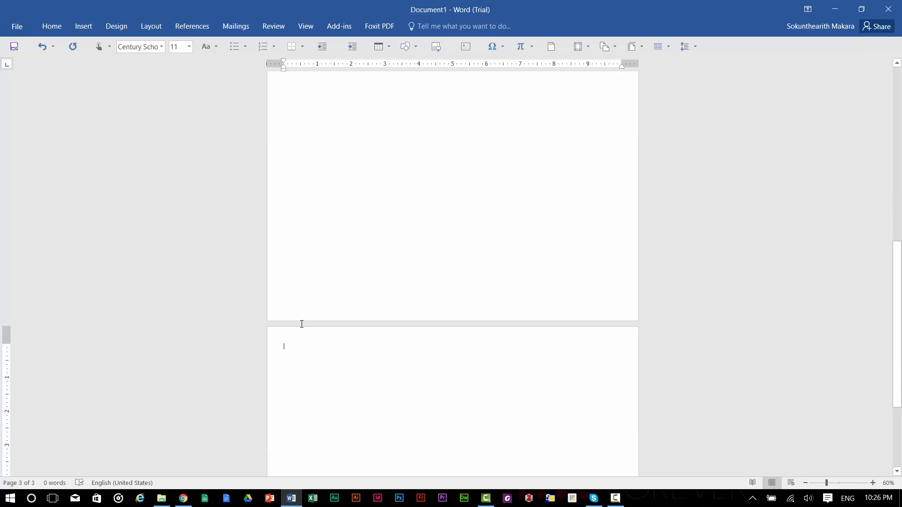
pyautogui.scroll(-5, 301, 323)
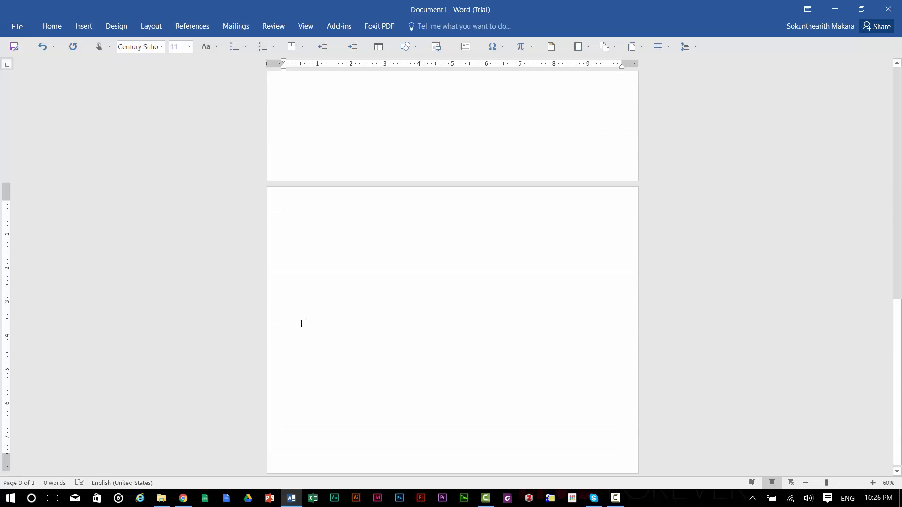
pyautogui.scroll(10, 306, 318)
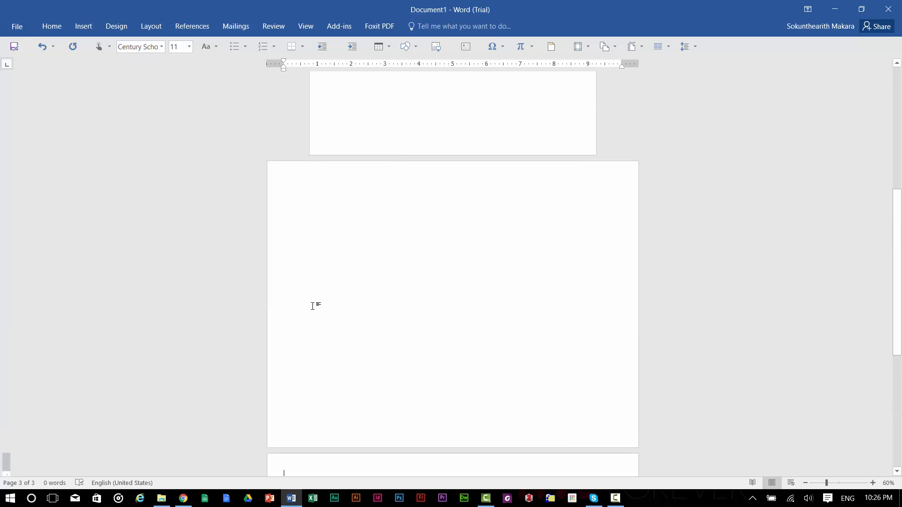
pyautogui.scroll(-2, 312, 306)
pyautogui.scroll(-5, 313, 306)
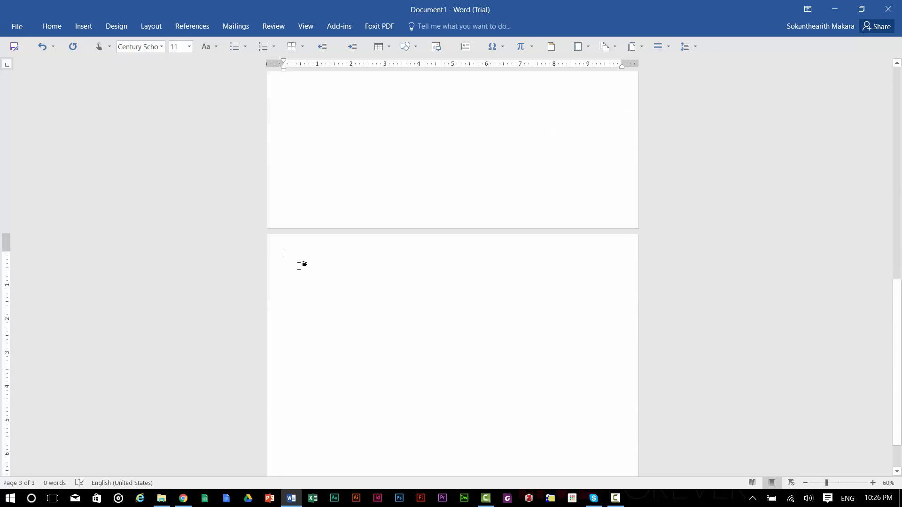
pyautogui.click(292, 254)
pyautogui.click(153, 27)
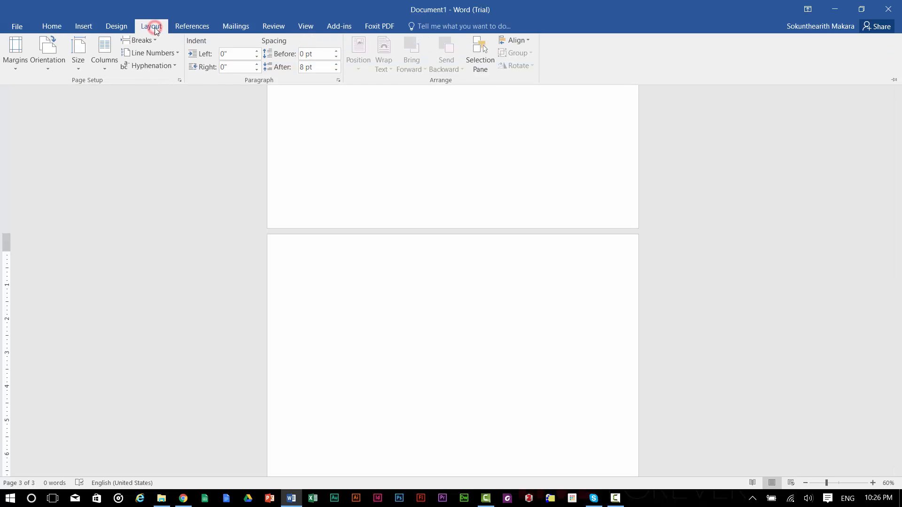
pyautogui.click(181, 82)
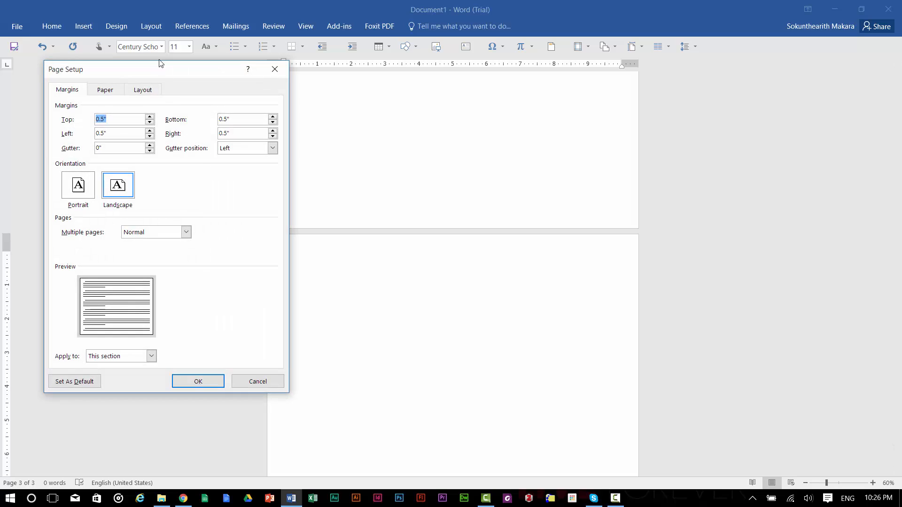
pyautogui.moveTo(159, 73); pyautogui.dragTo(252, 80)
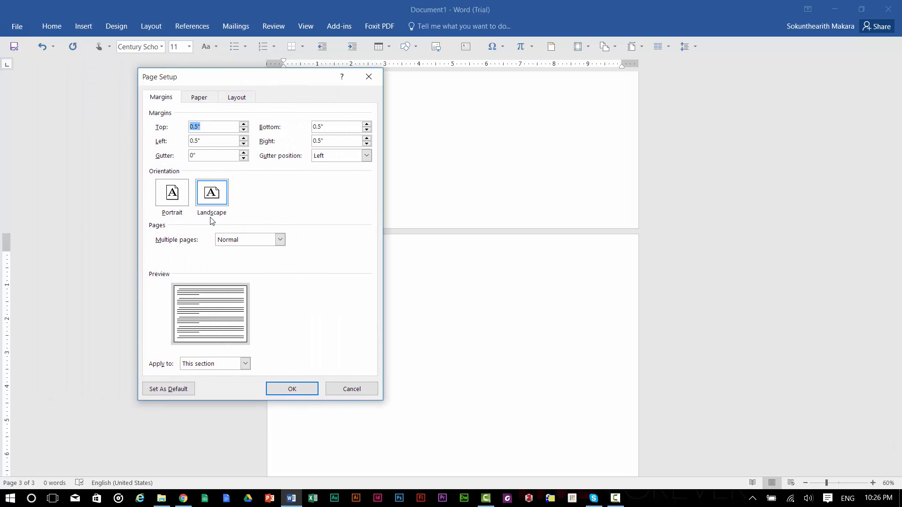
pyautogui.click(172, 196)
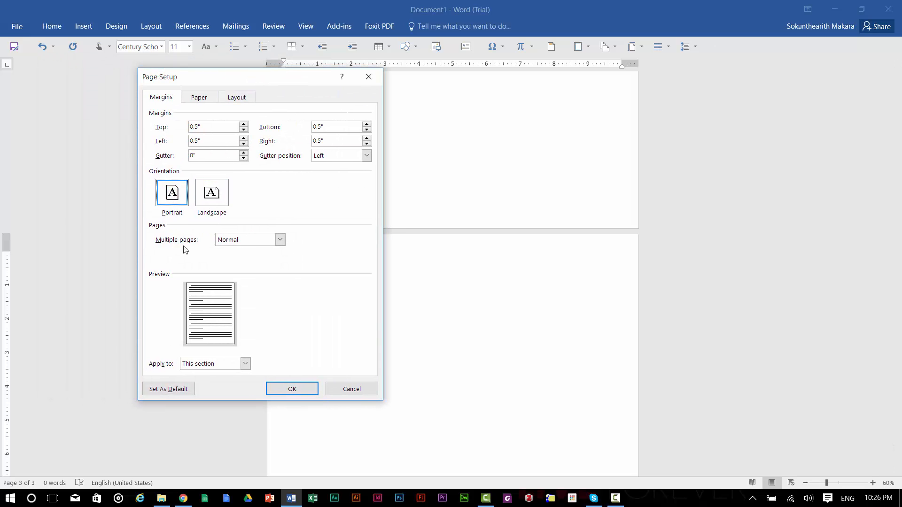
pyautogui.click(217, 364)
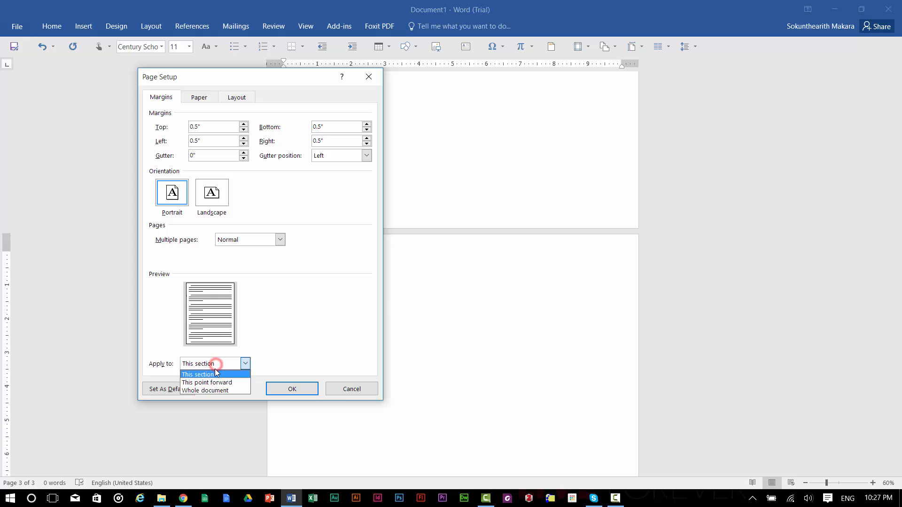
pyautogui.click(216, 383)
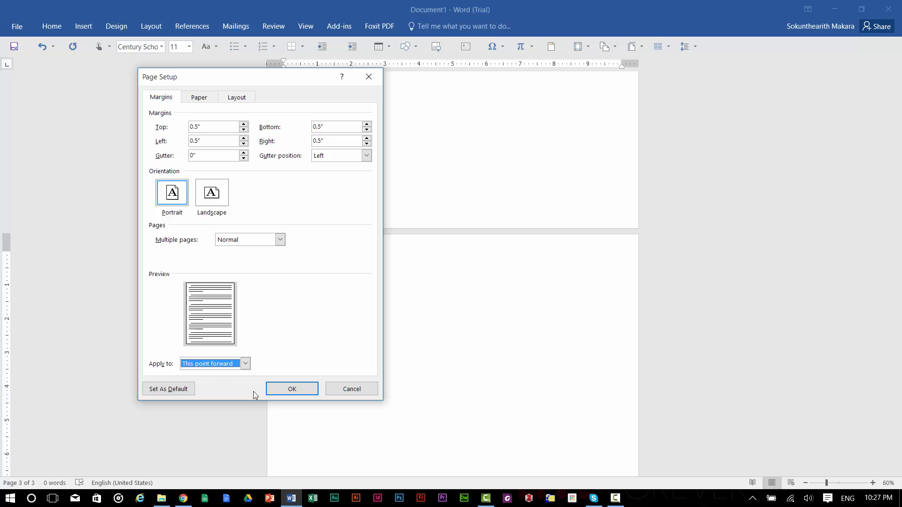
pyautogui.click(291, 389)
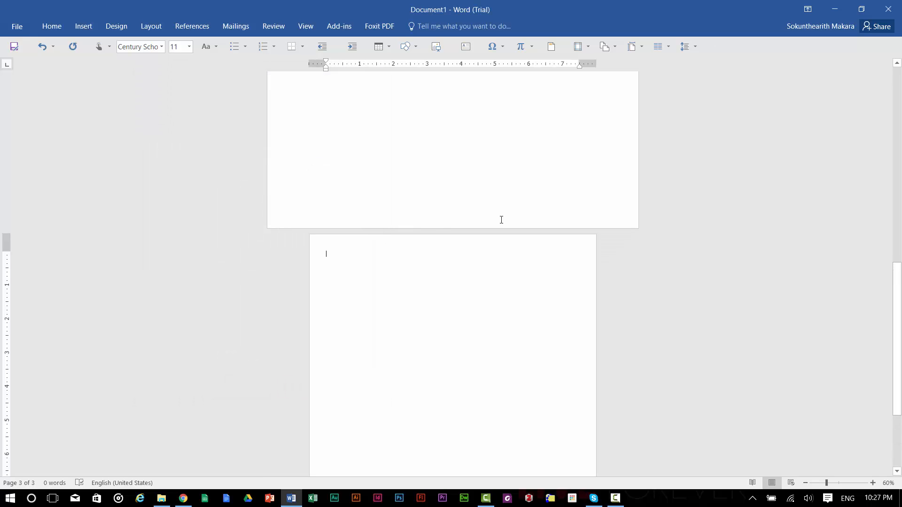
# - Review the orientation of all three pages, from the first page through the landscape page to the last
pyautogui.scroll(15, 501, 220)
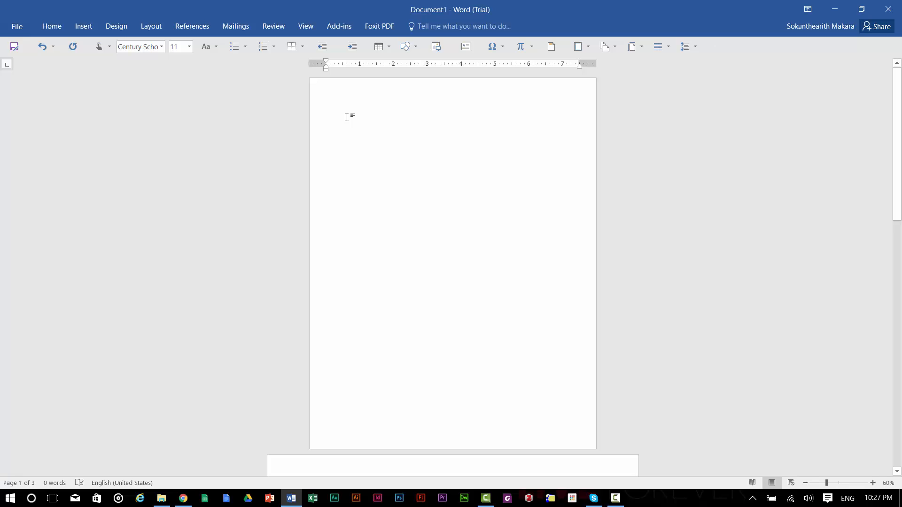
pyautogui.scroll(-10, 347, 117)
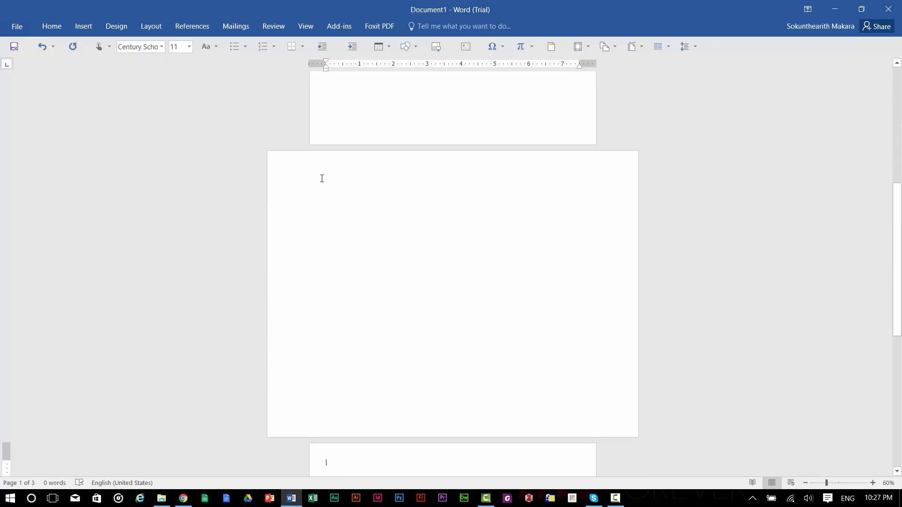
pyautogui.click(321, 178)
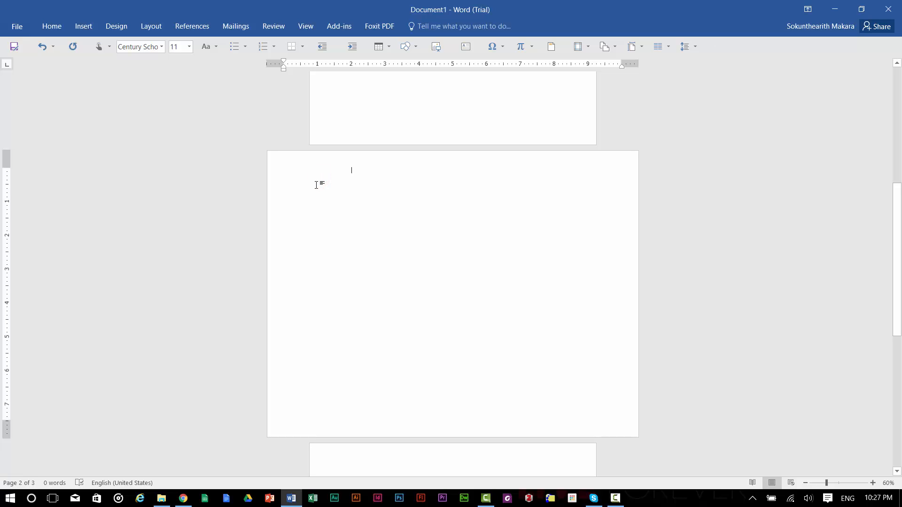
pyautogui.scroll(-5, 318, 186)
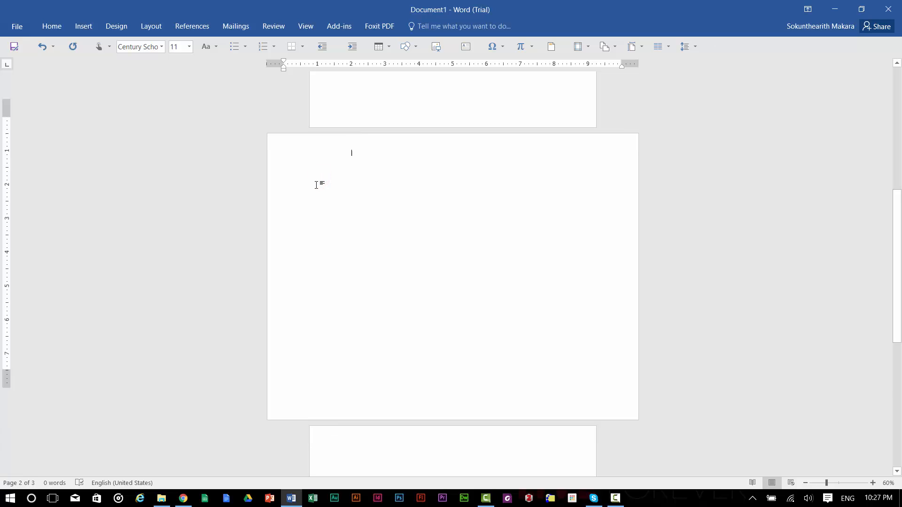
pyautogui.click(351, 222)
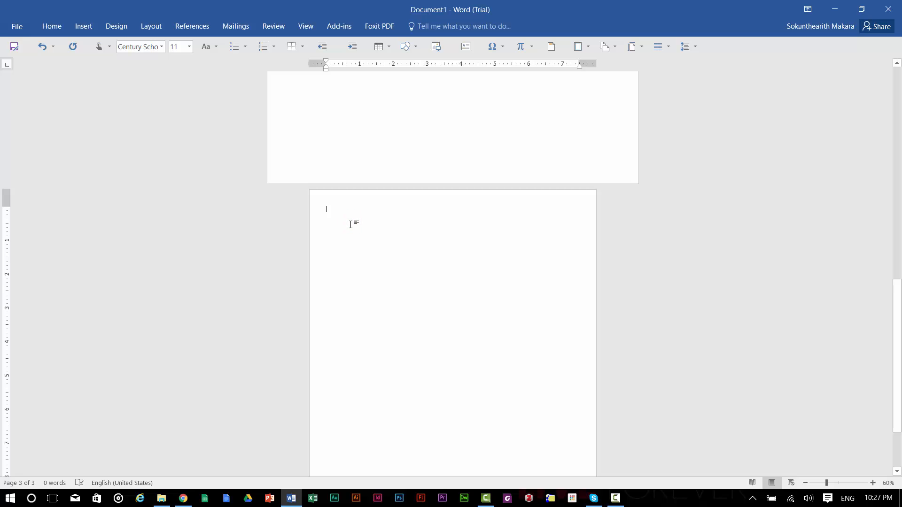
pyautogui.scroll(-2, 351, 227)
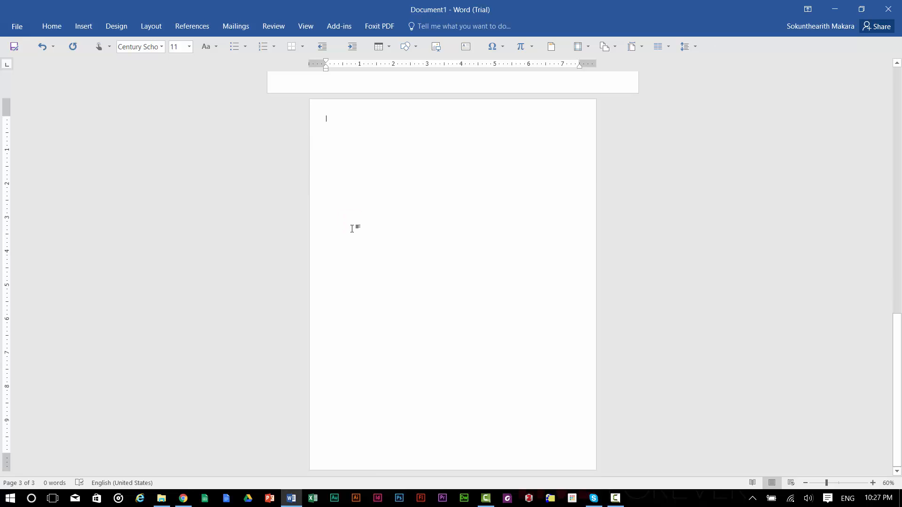